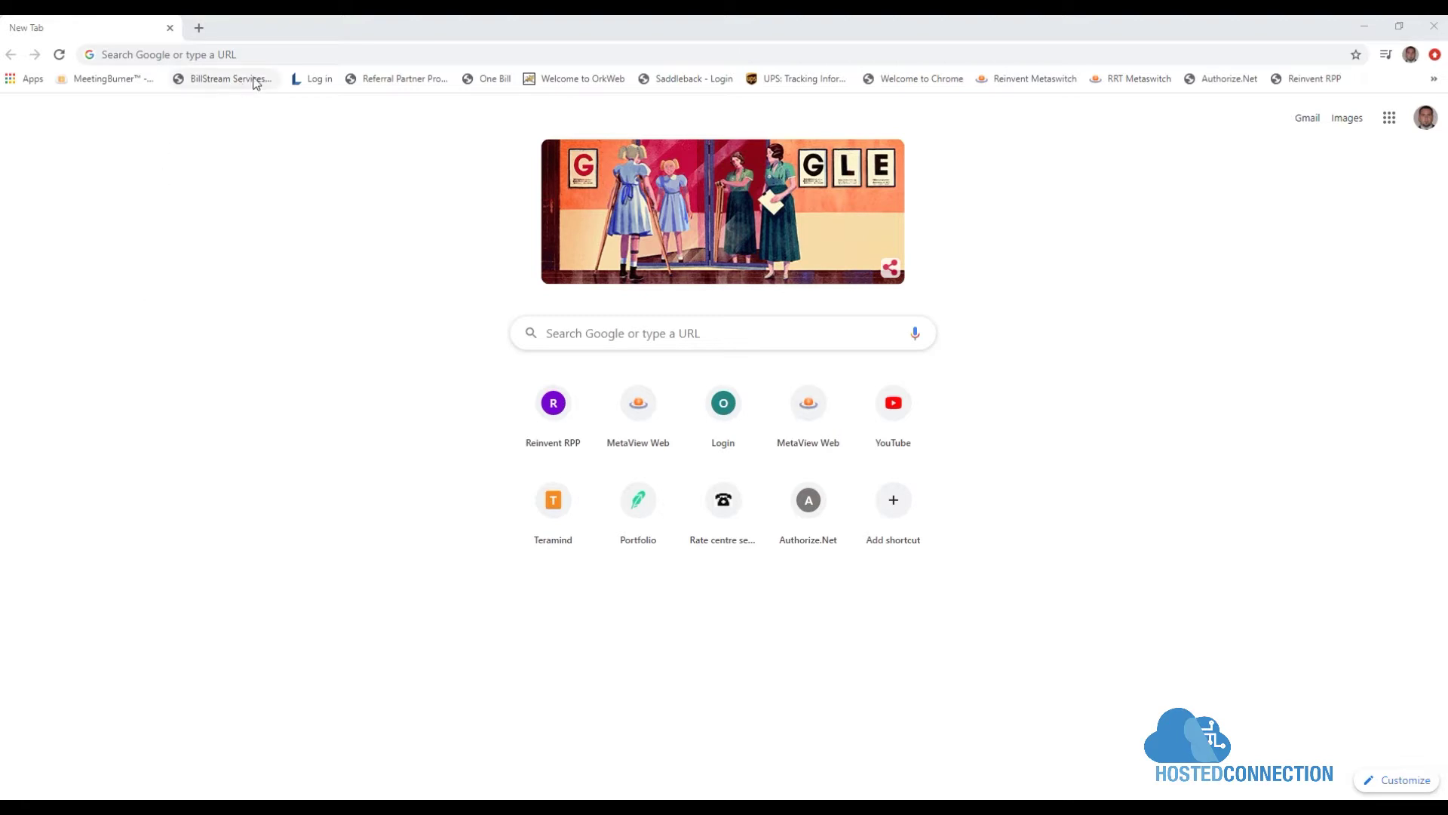
left_click(308, 55)
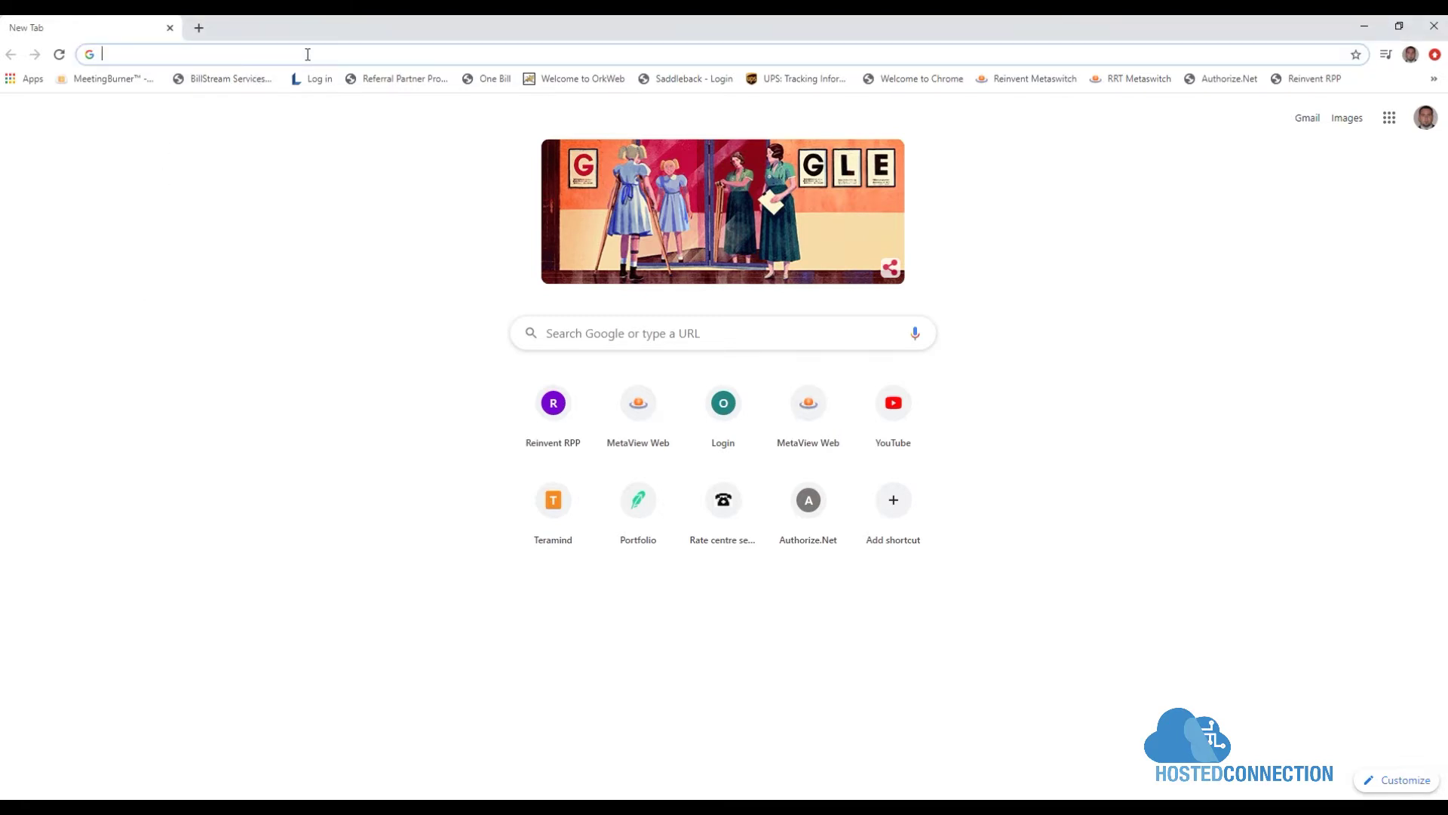
type("https://m")
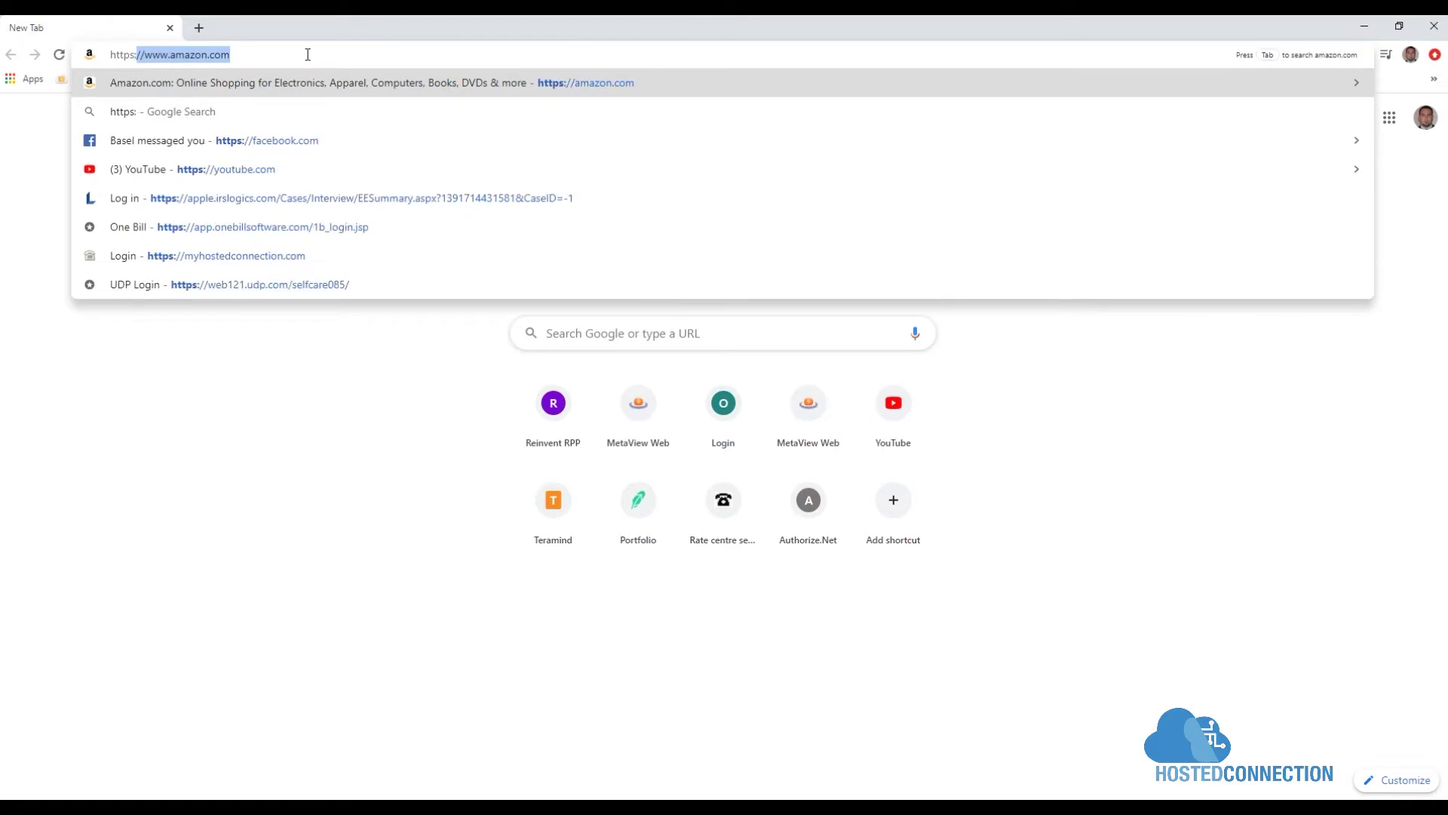
type("yhostedconnecti")
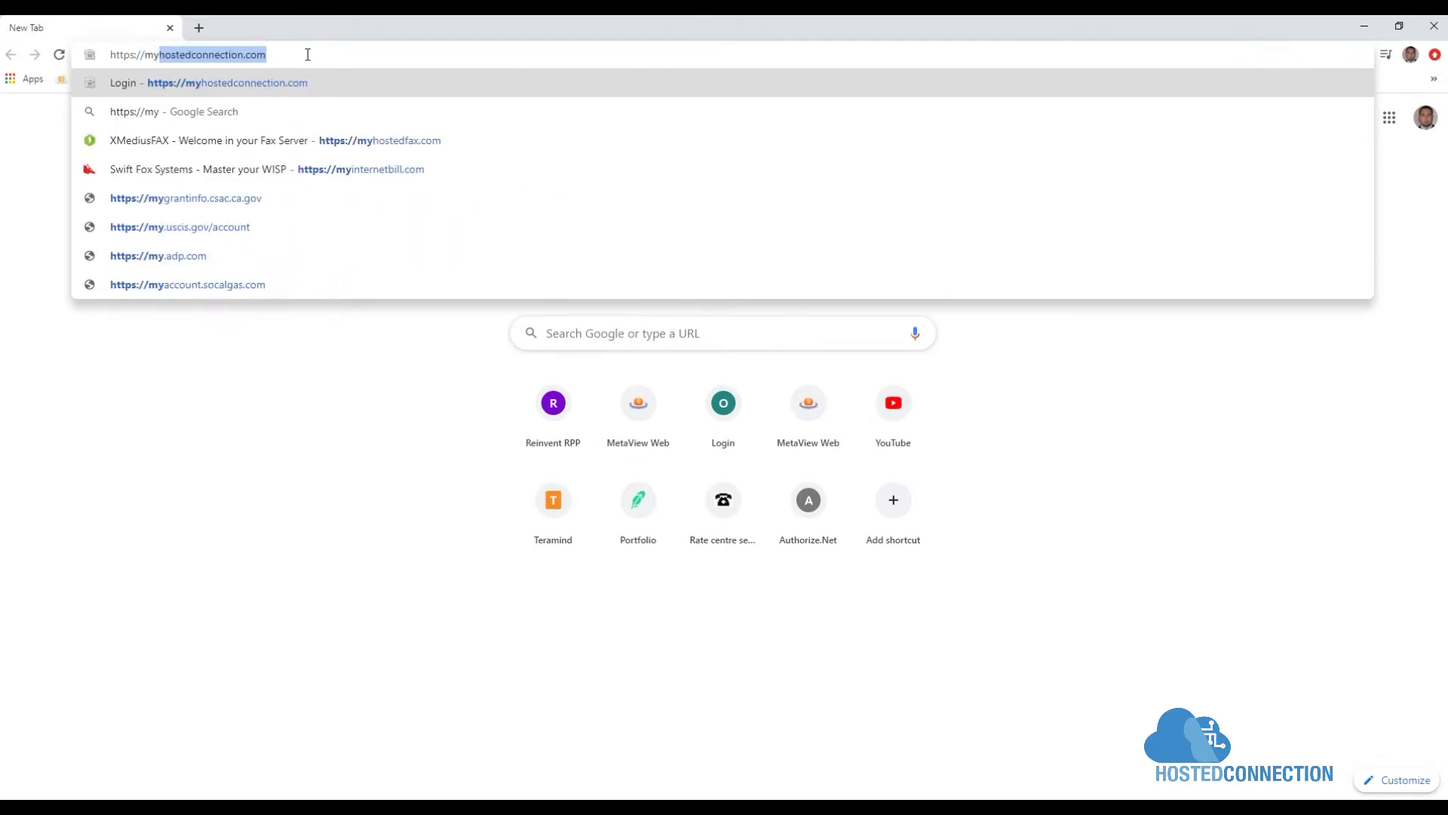
key("Return")
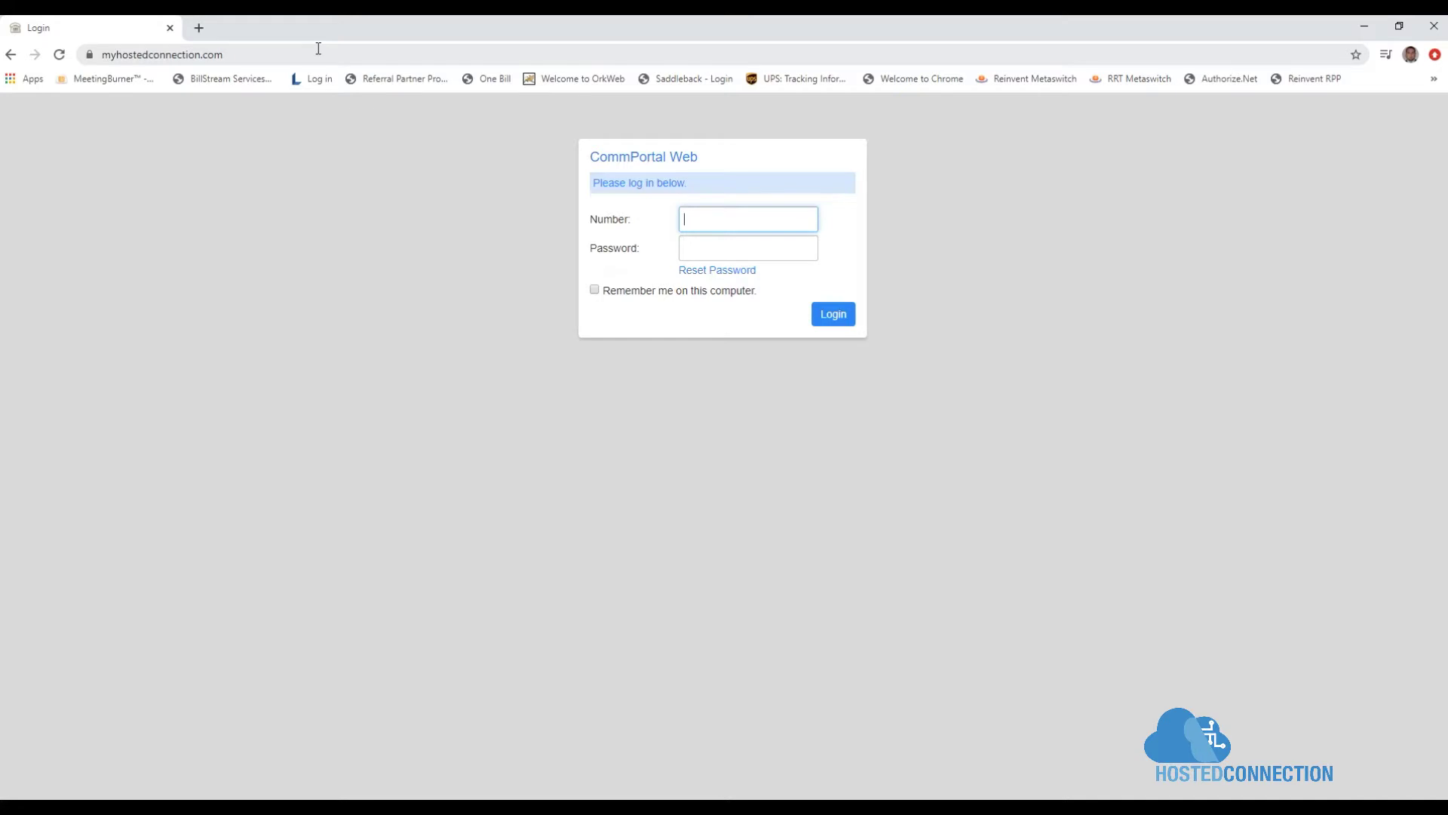
Step: Log in to CommPortal Web with the account's phone number and password
left_click(752, 214)
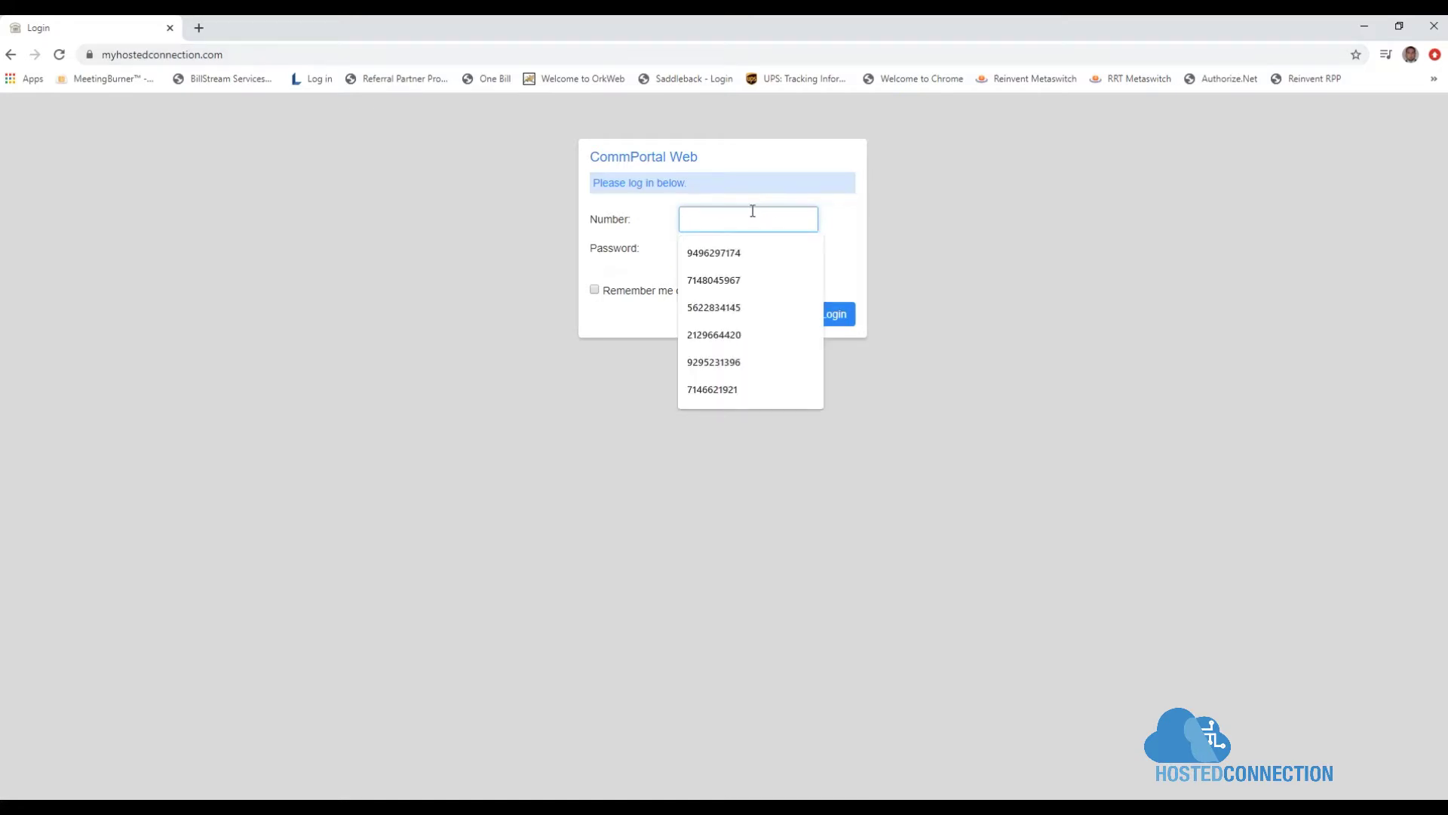
key("Tab")
type("**********")
key("Return")
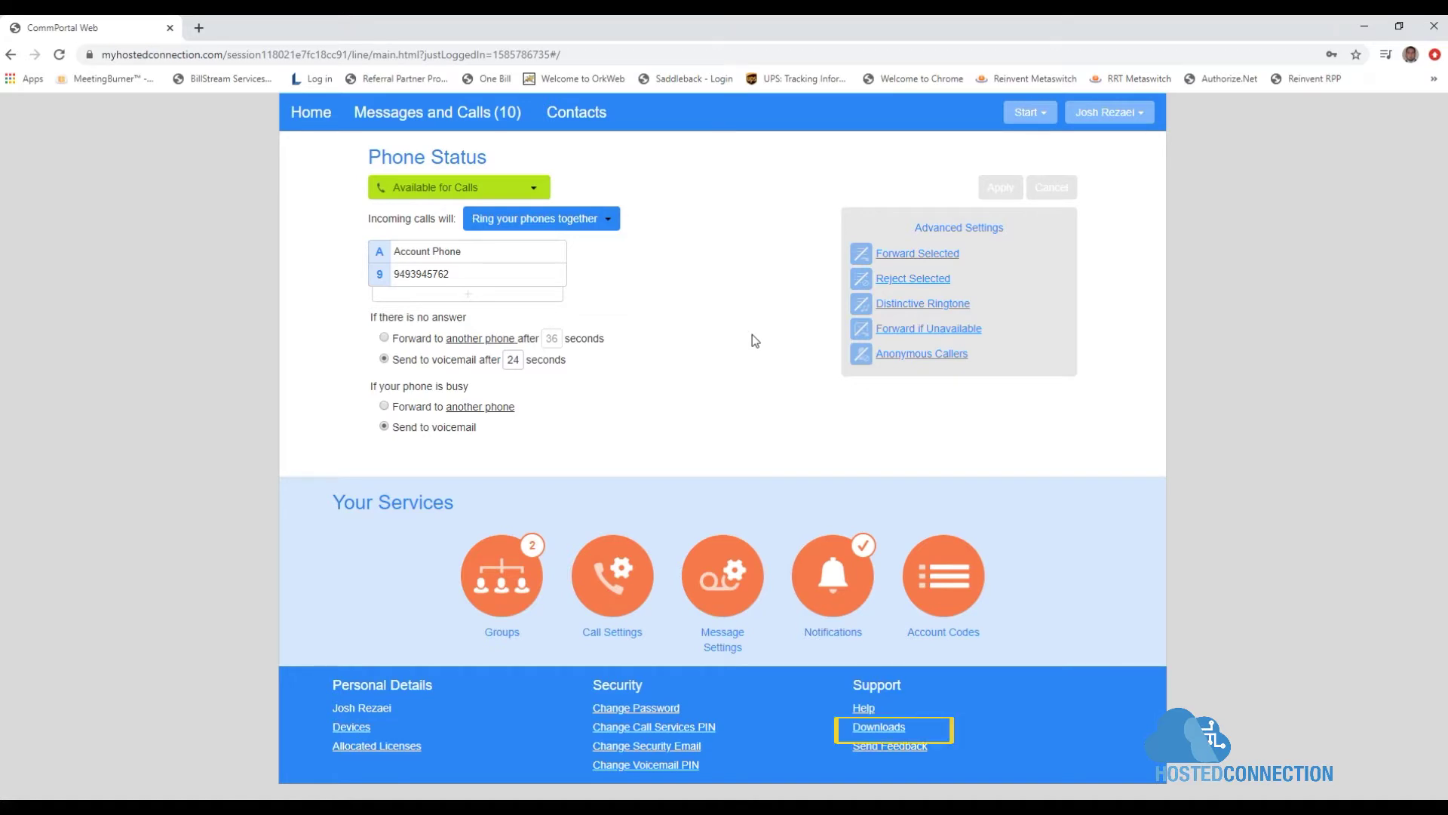
Step: Open Support > Downloads and choose On your Computer to view the Accession Communicator apps
left_click(890, 724)
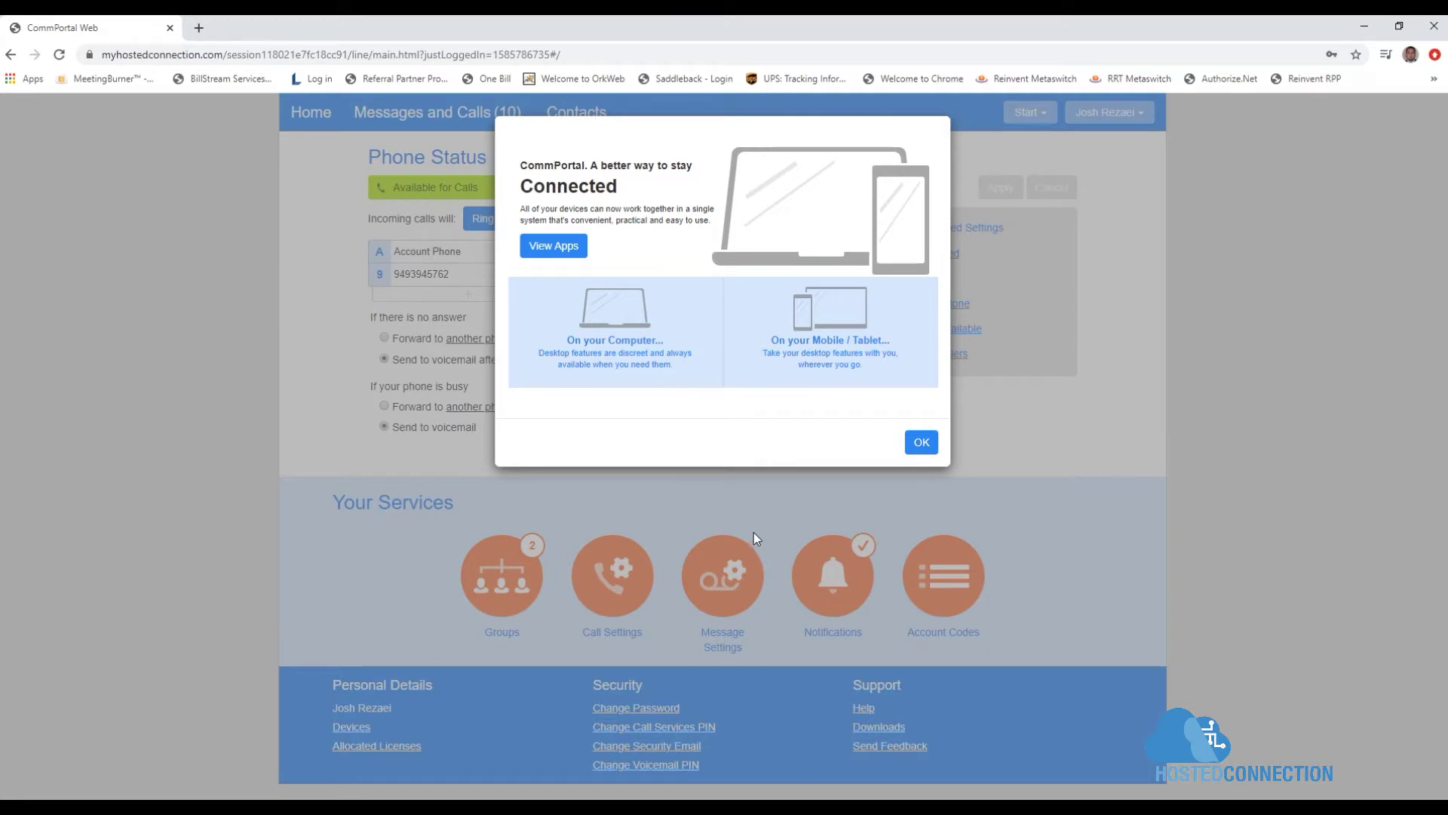
left_click(606, 338)
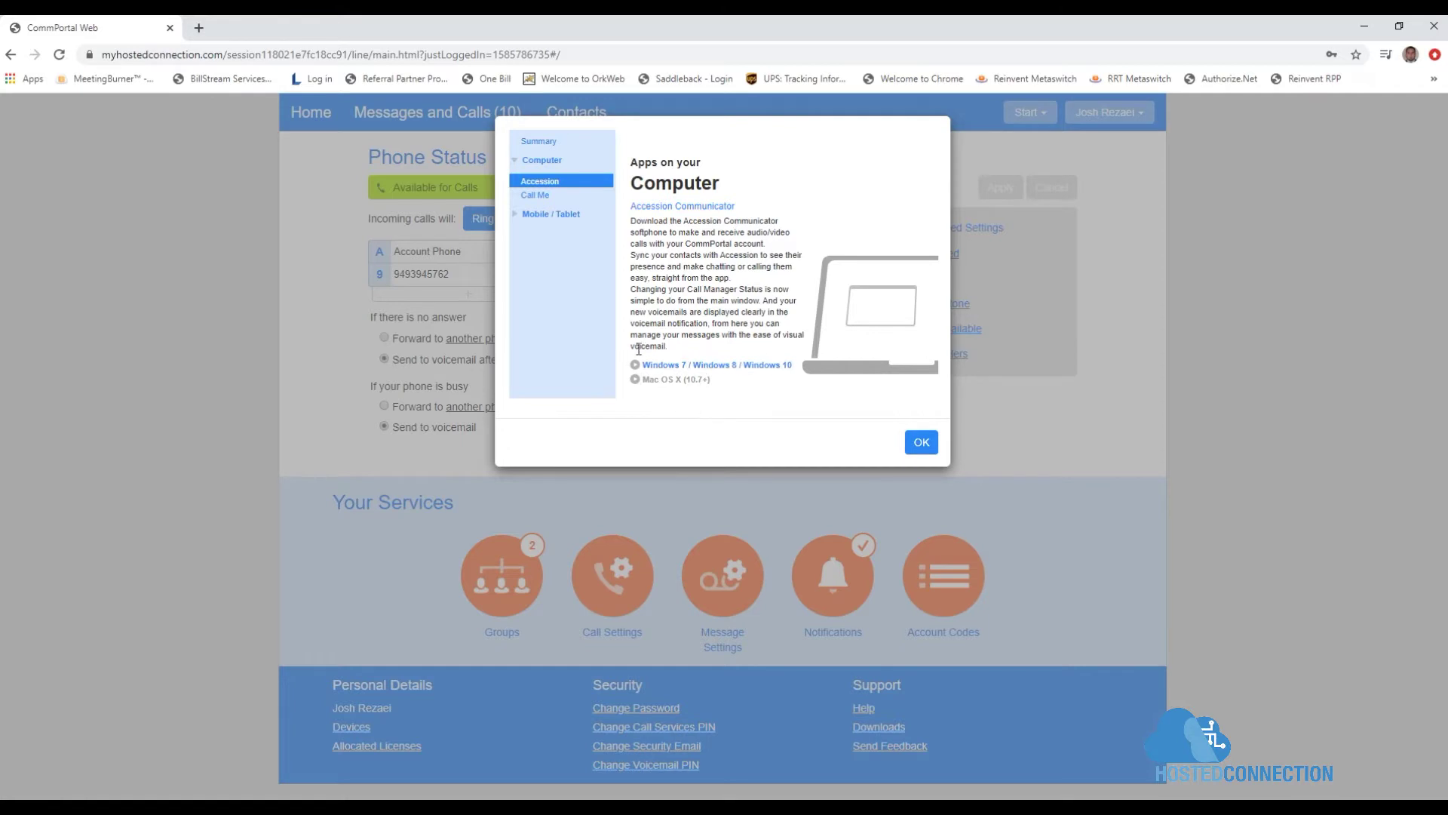
Step: Download the Windows 7/8/10 Accession Communicator installer (accession.exe) and run it
left_click(718, 367)
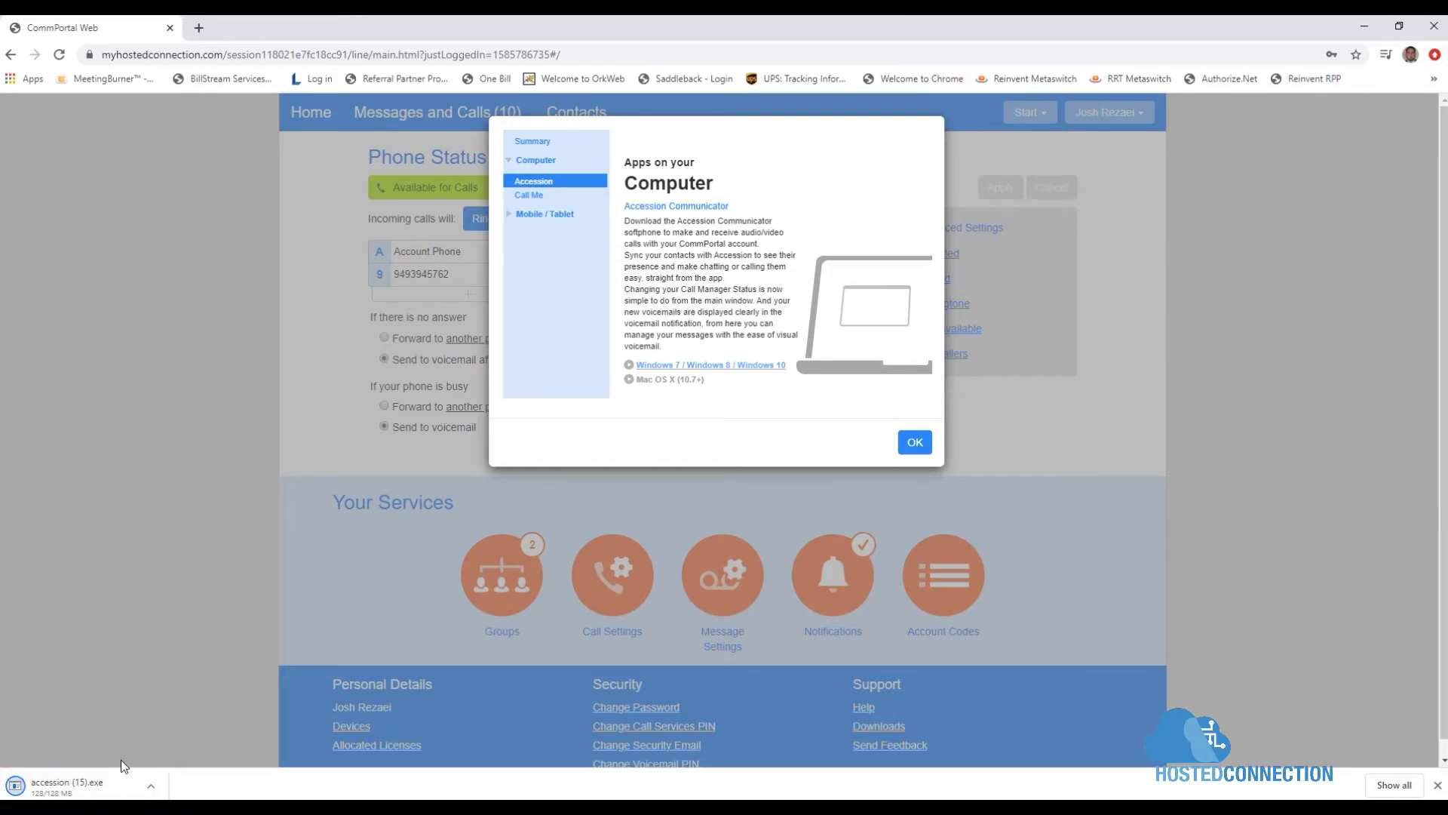
left_click(96, 777)
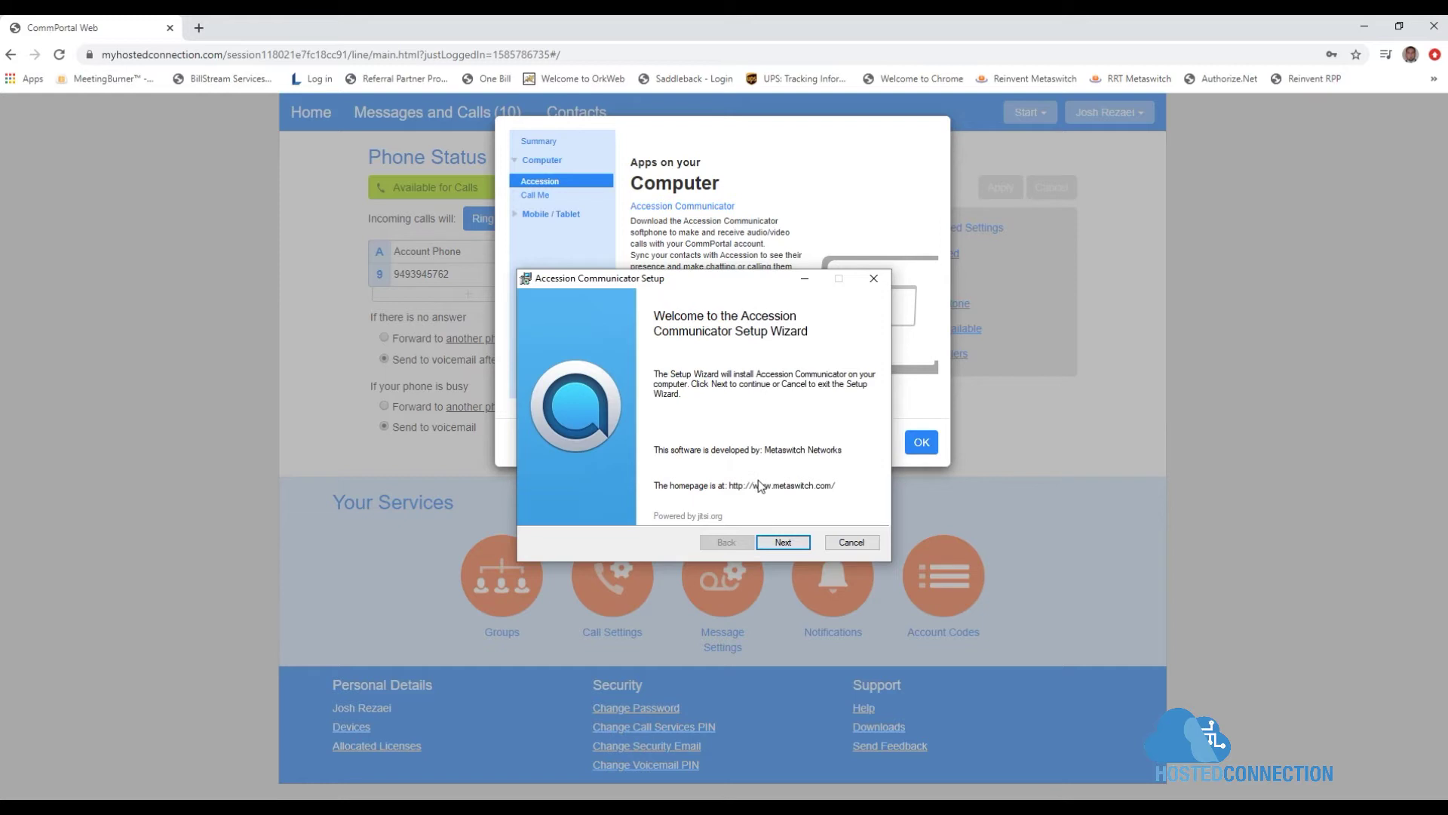
Step: Install Accession Communicator in the default folder with Launch on startup ticked, then finish and launch it
left_click(781, 542)
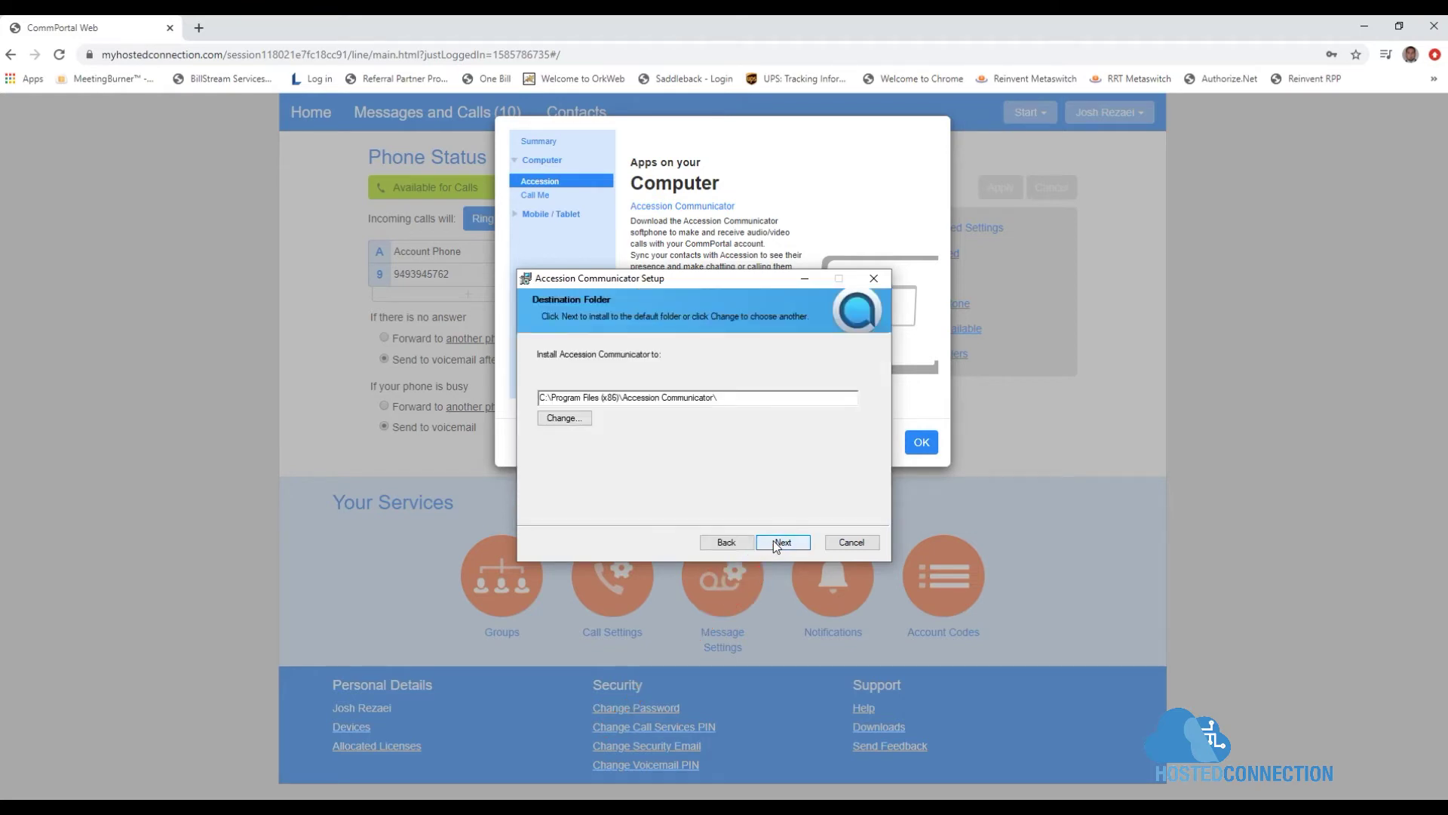
left_click(782, 542)
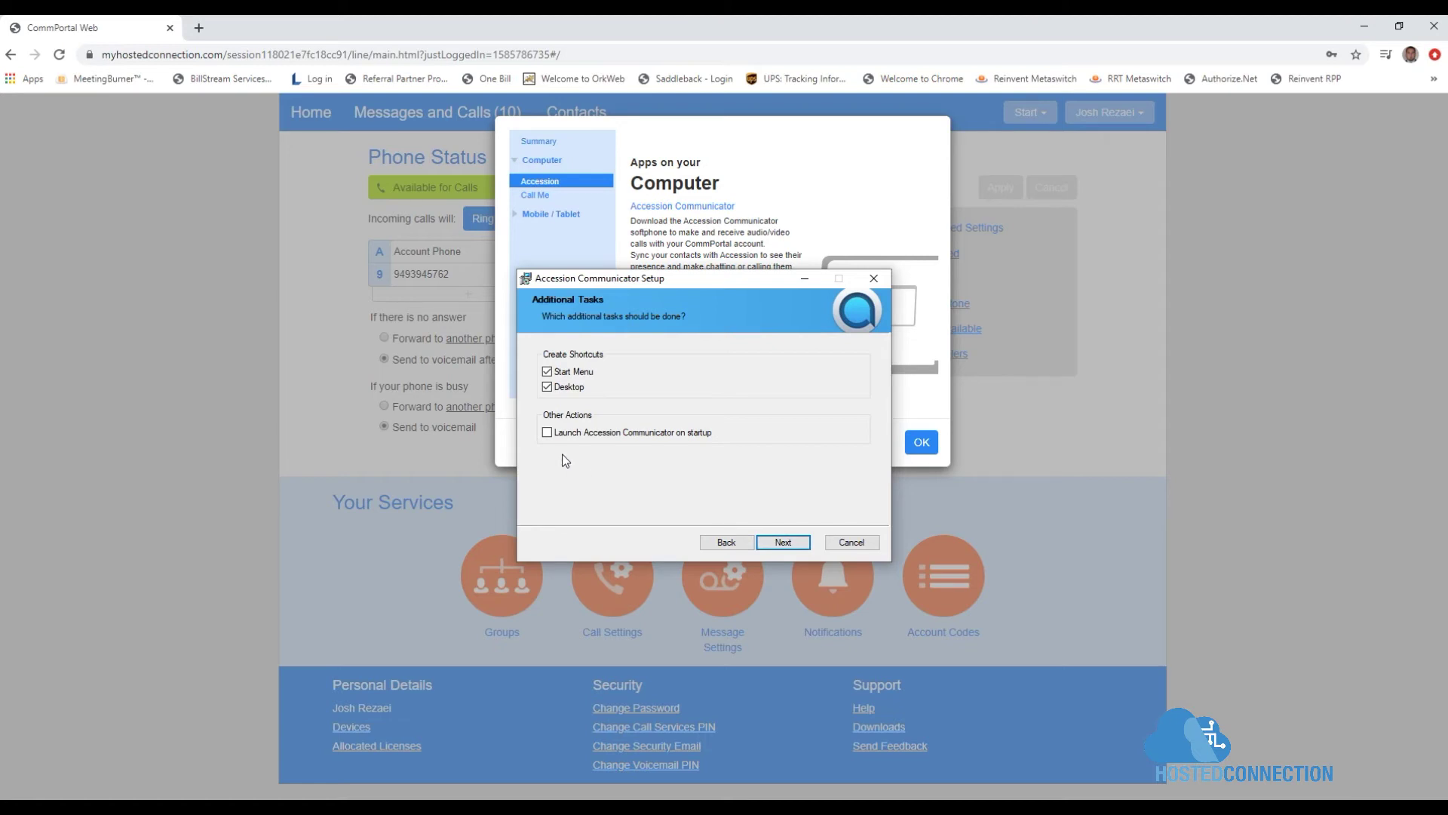
left_click(548, 433)
left_click(794, 543)
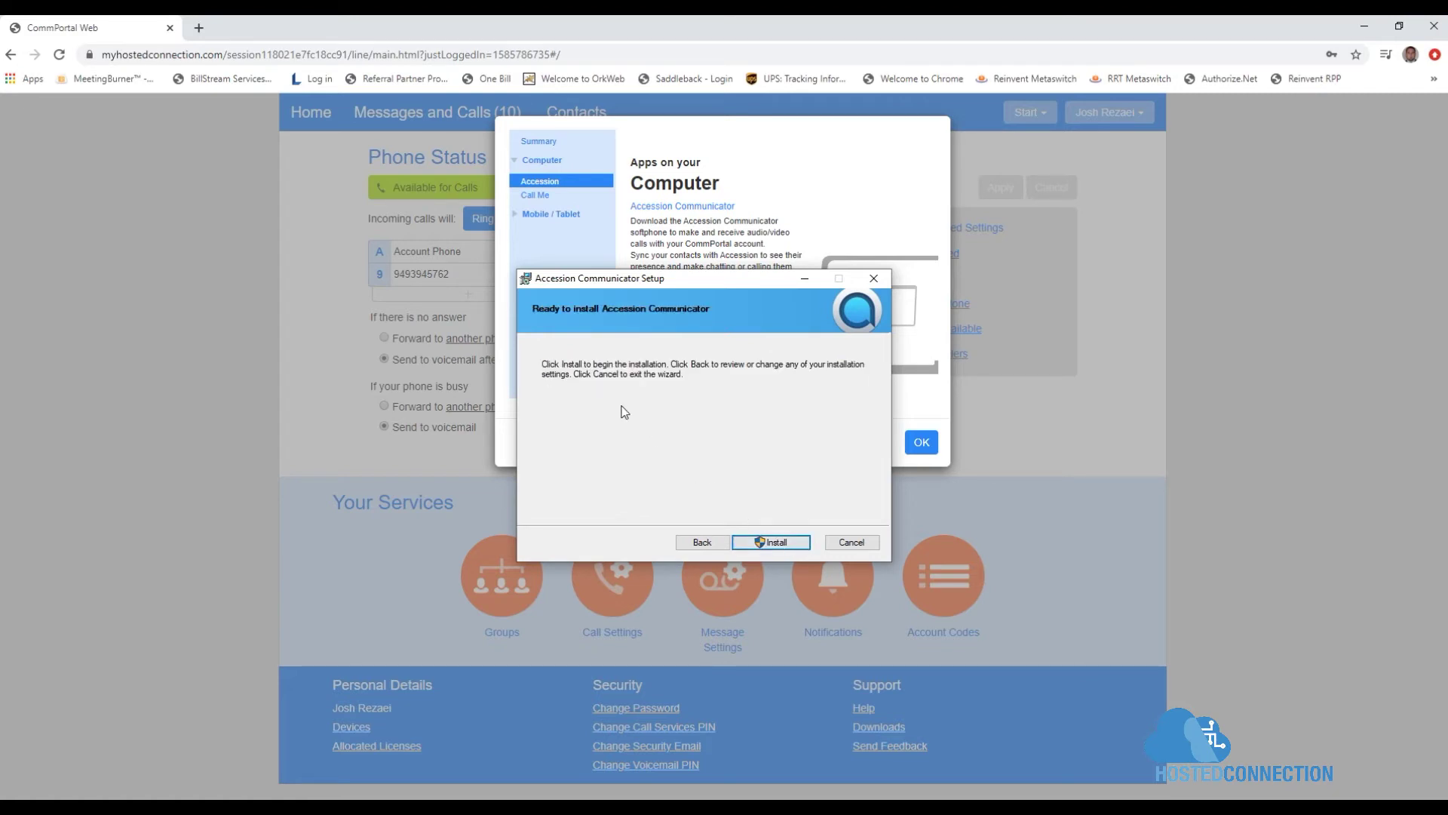
left_click(789, 546)
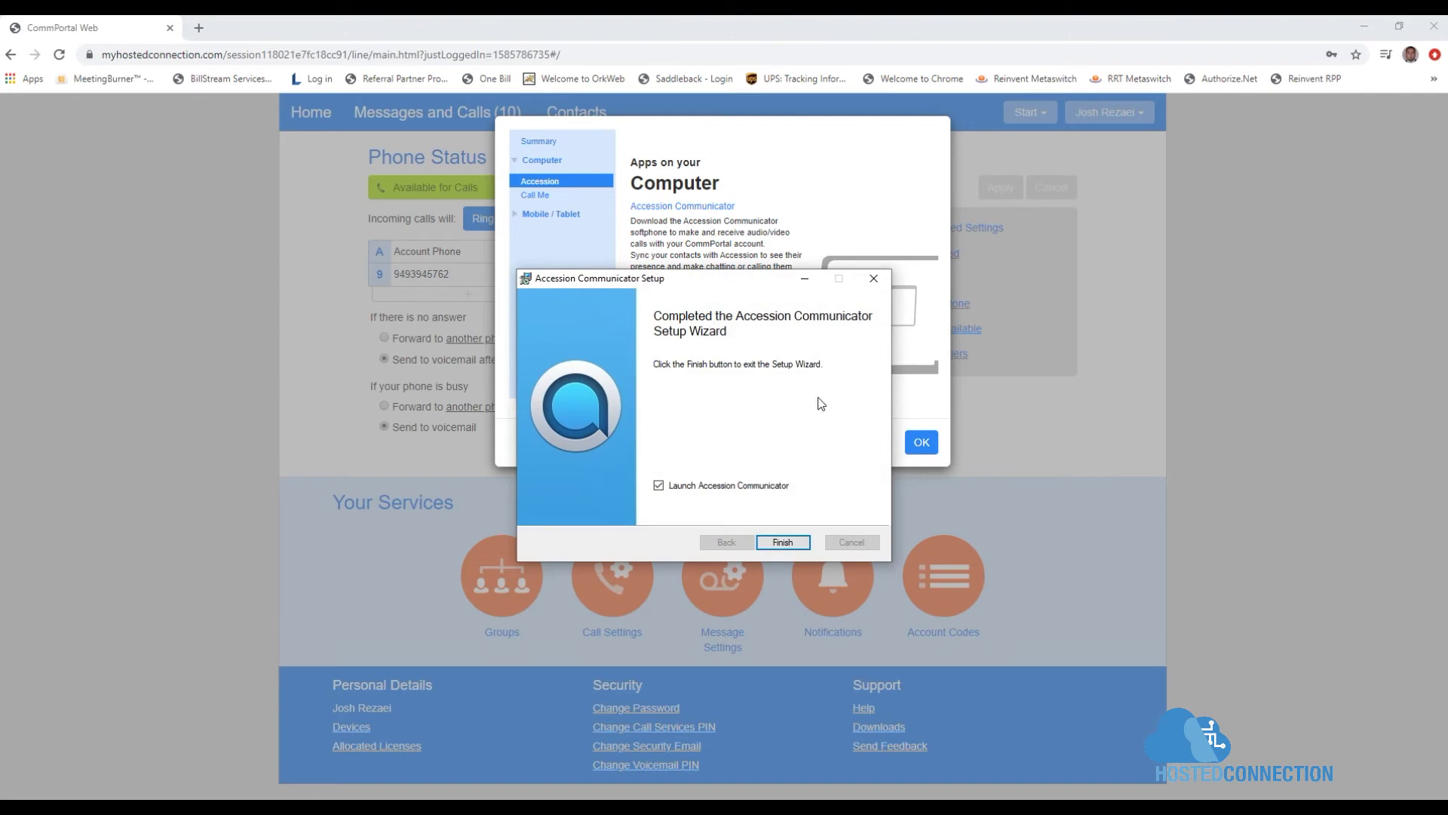
left_click(782, 543)
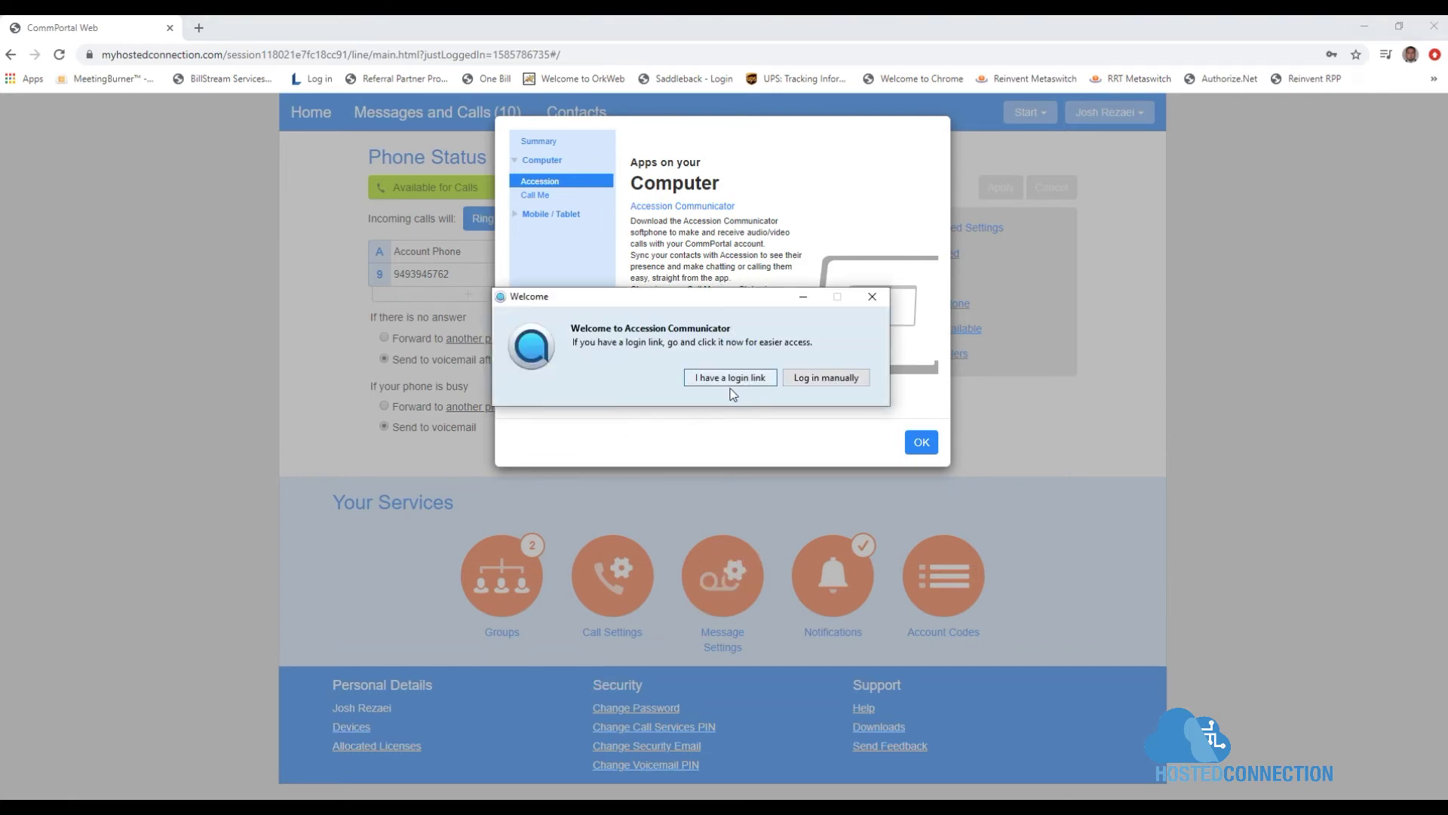
Step: Choose manual login and confirm Hosted Connection as the service provider
left_click(834, 379)
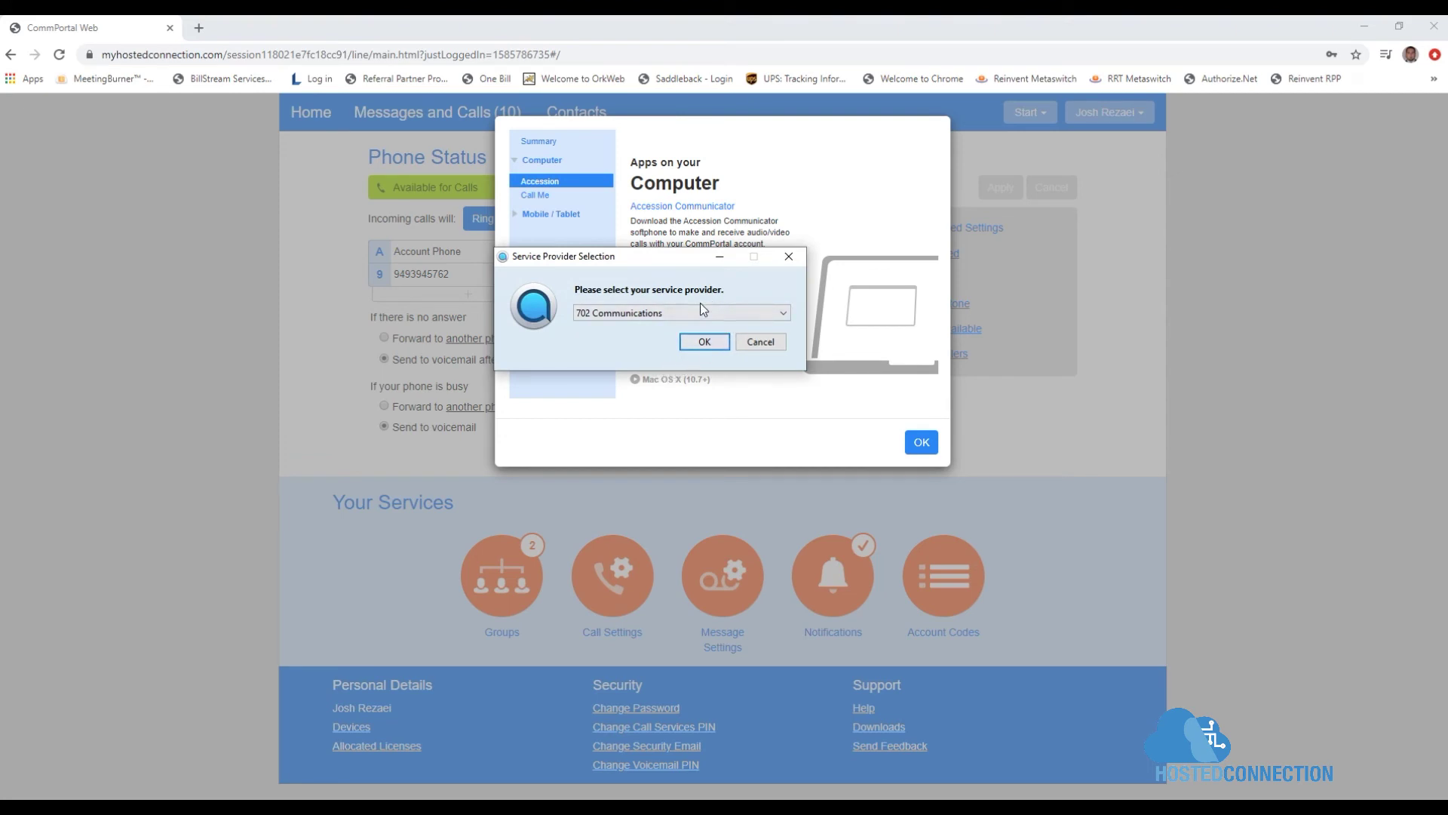
left_click(785, 312)
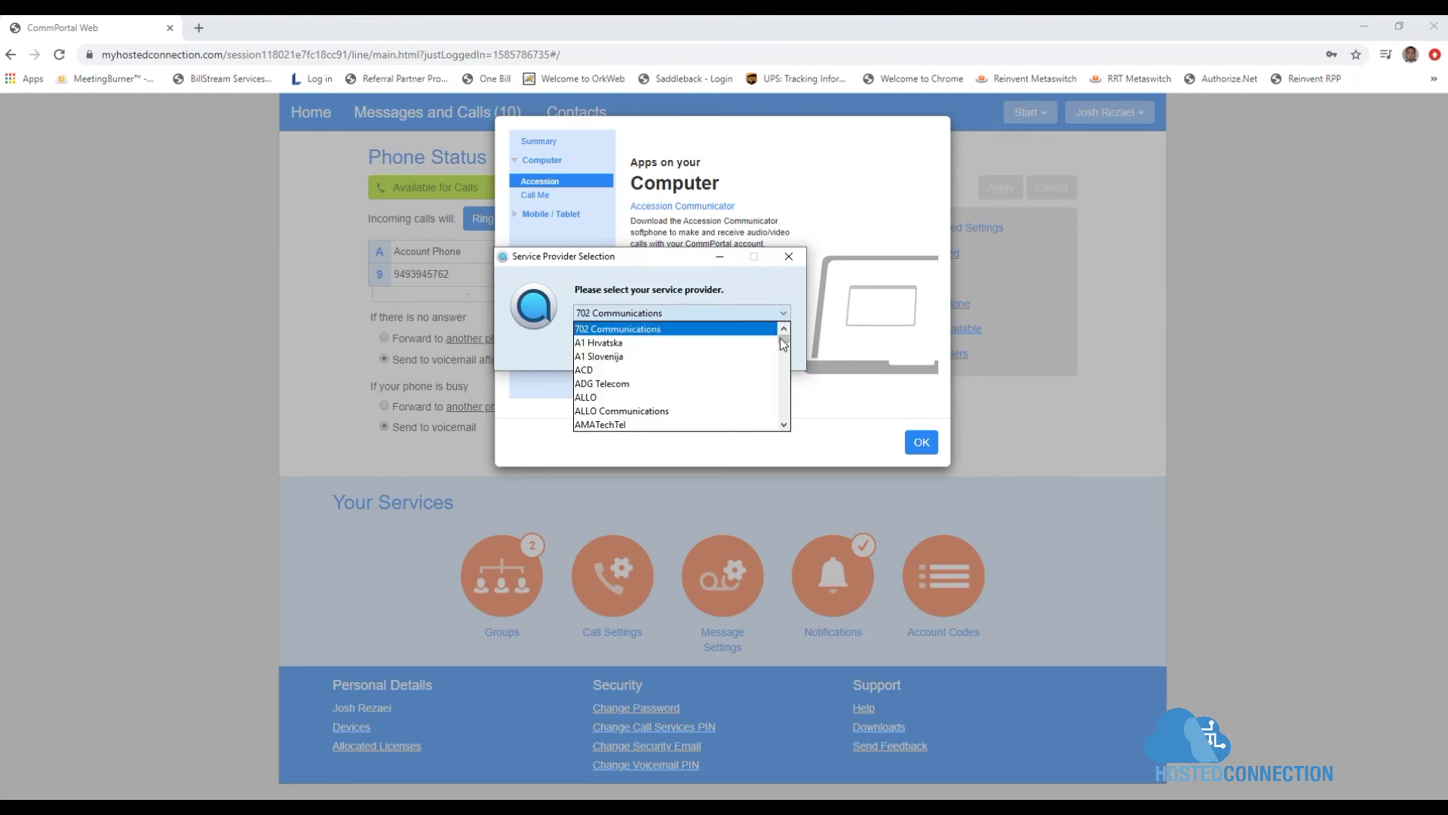
left_click_drag(781, 340, 766, 371)
left_click(784, 425)
left_click(784, 424)
left_click(784, 425)
left_click(681, 411)
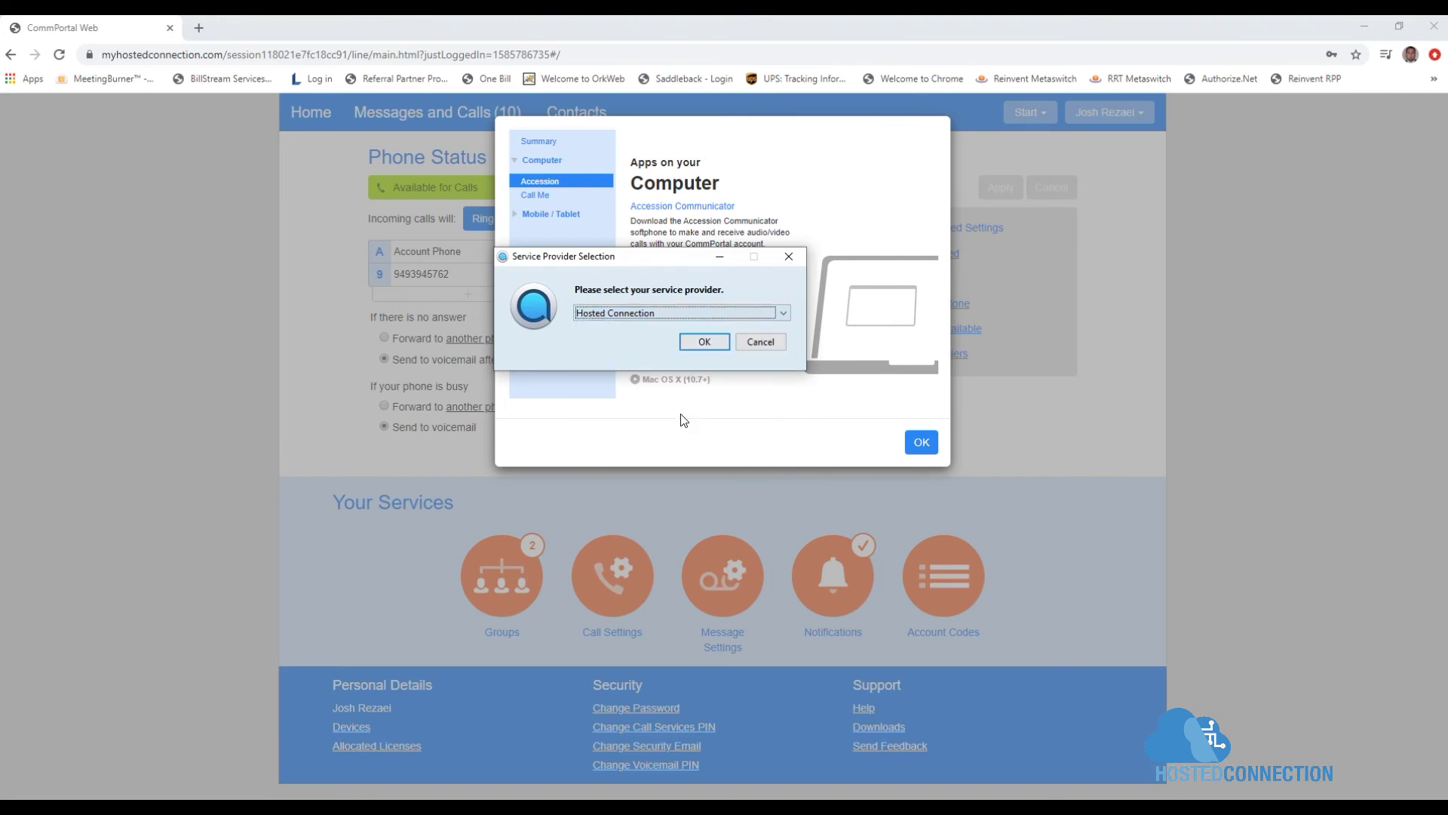
left_click(689, 343)
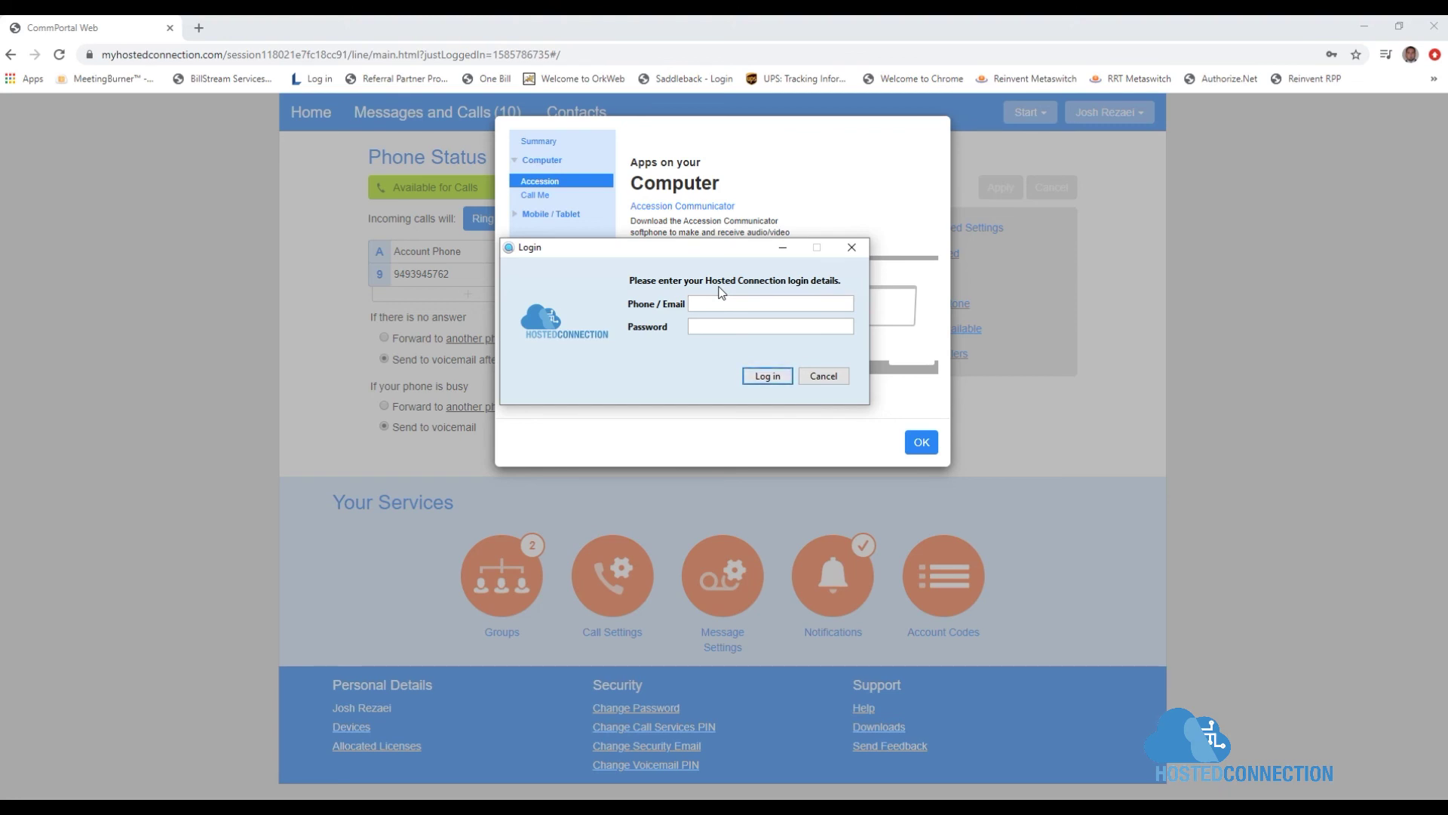
Step: Sign in with the Hosted Connection phone number and password, then accept the licence agreement terms
key("Return")
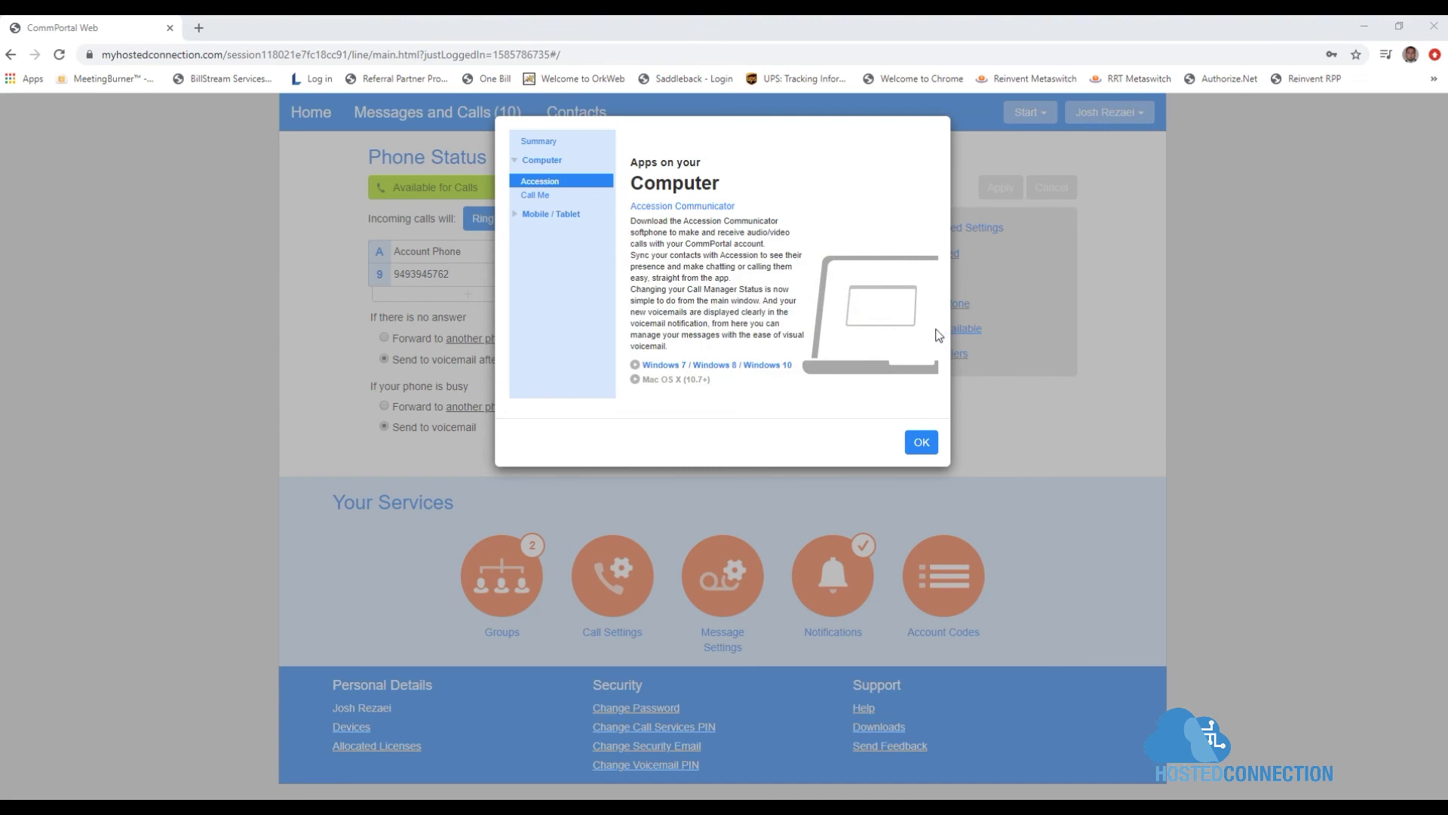
left_click_drag(751, 201, 672, 229)
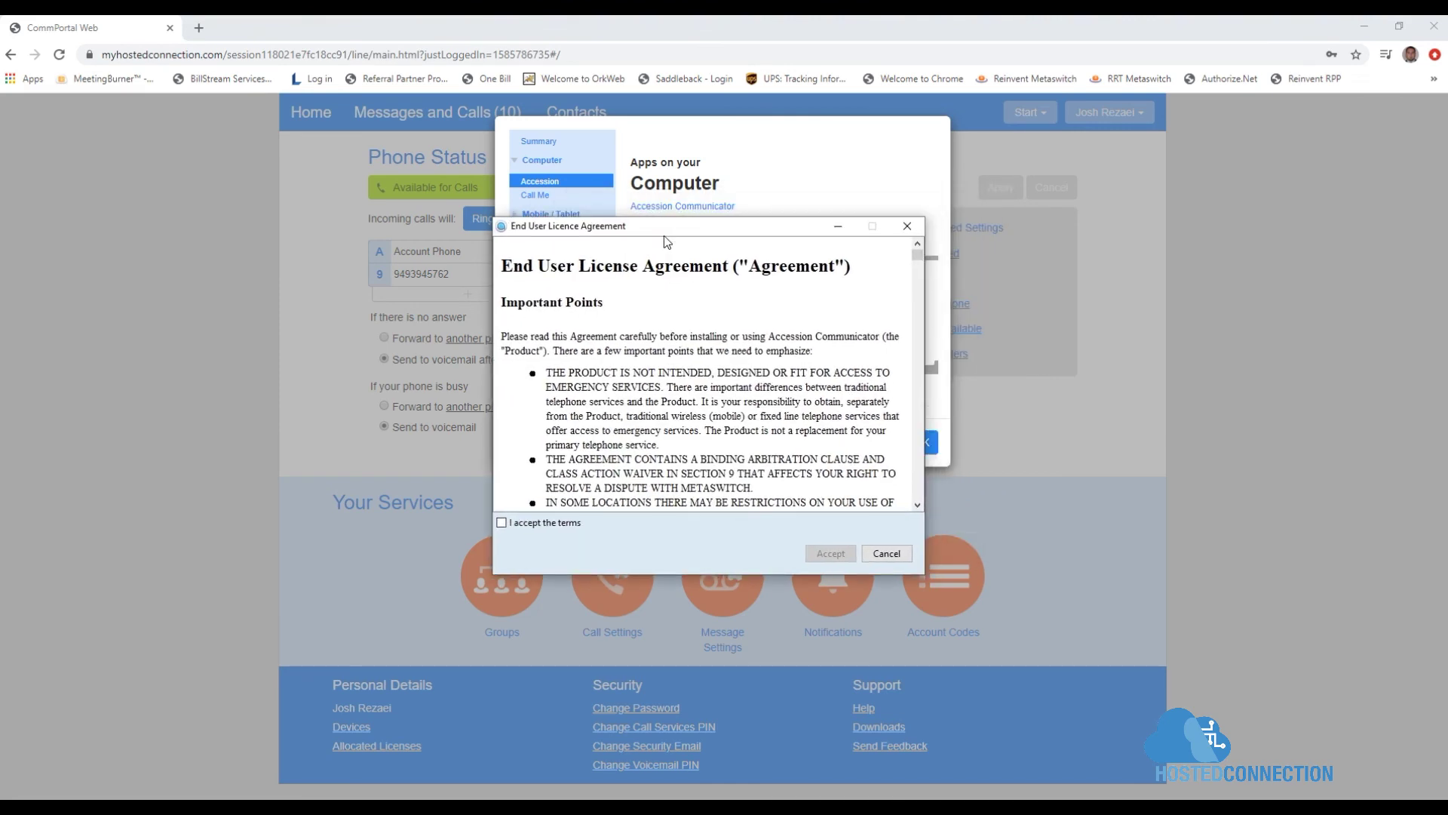
left_click(501, 523)
left_click(807, 554)
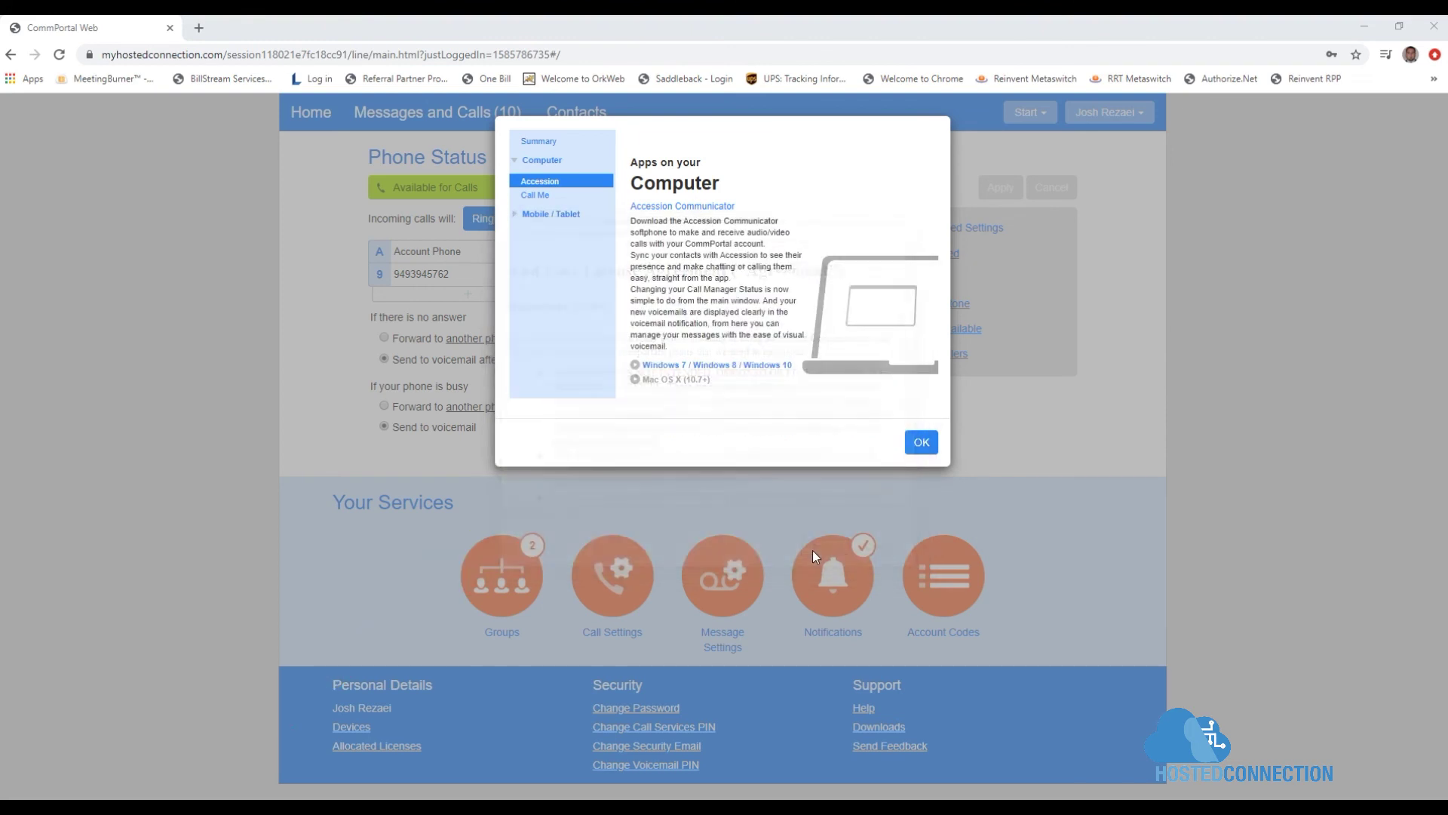